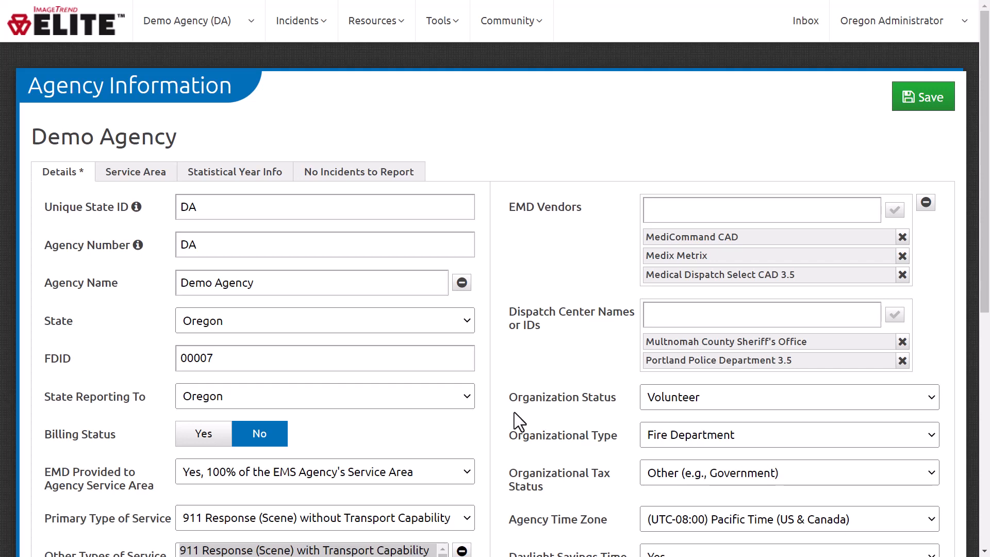
Open Demo Agency's Agency Information and review the fields on its details page through the National Provider Identifier section.
click(230, 44)
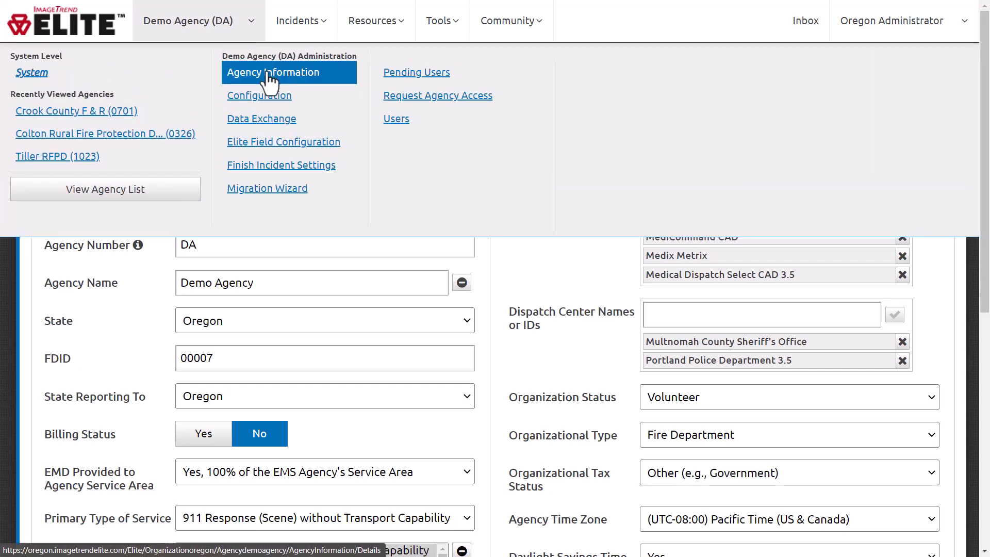
click(534, 259)
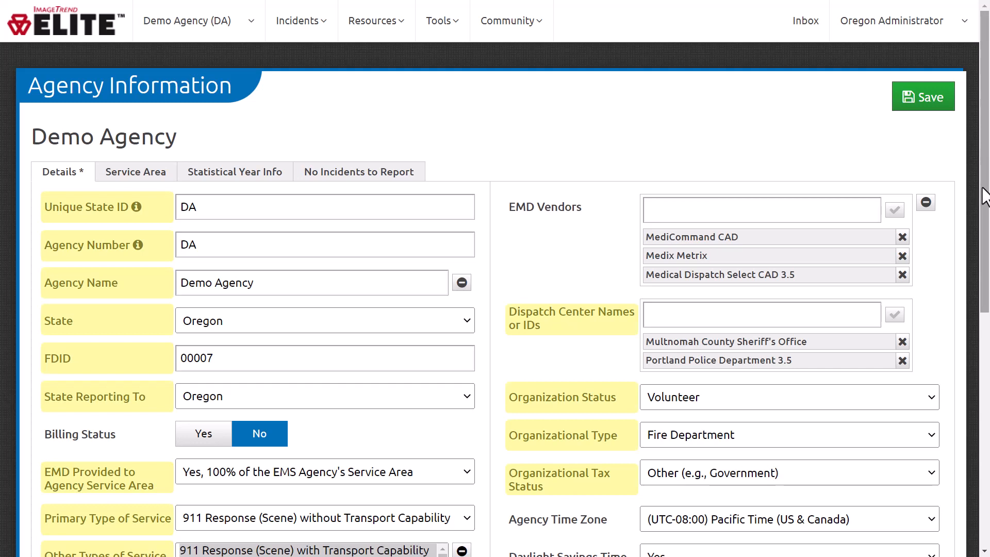
drag(984, 196, 965, 467)
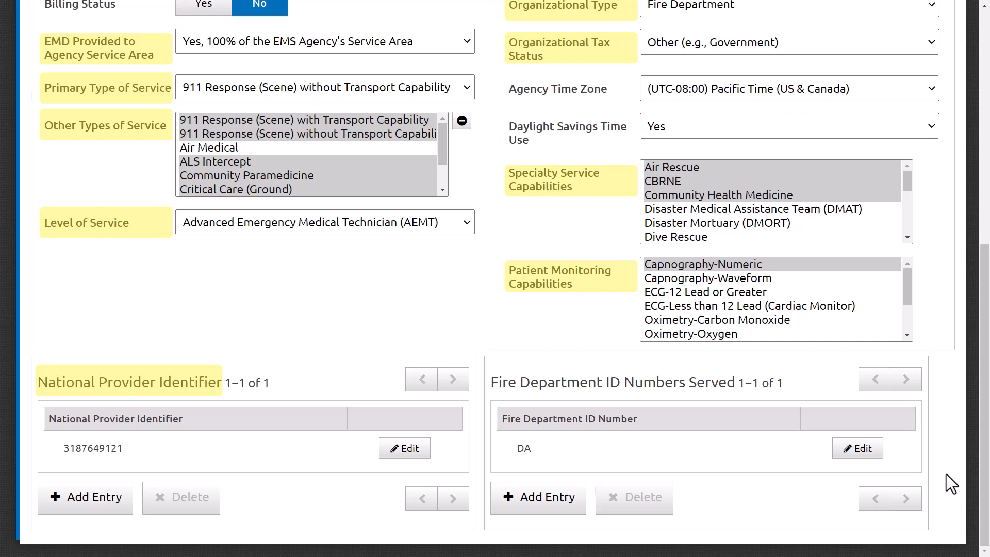
scroll(946, 475, up, 8)
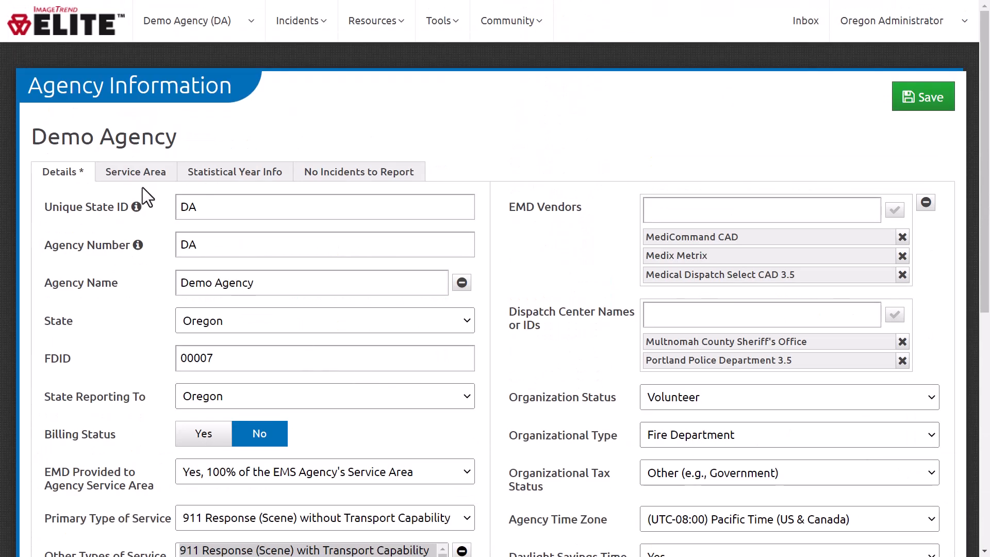
Review the counties, census tracts and postal codes in the agency's Oregon service area, and return to the agency information.
click(144, 177)
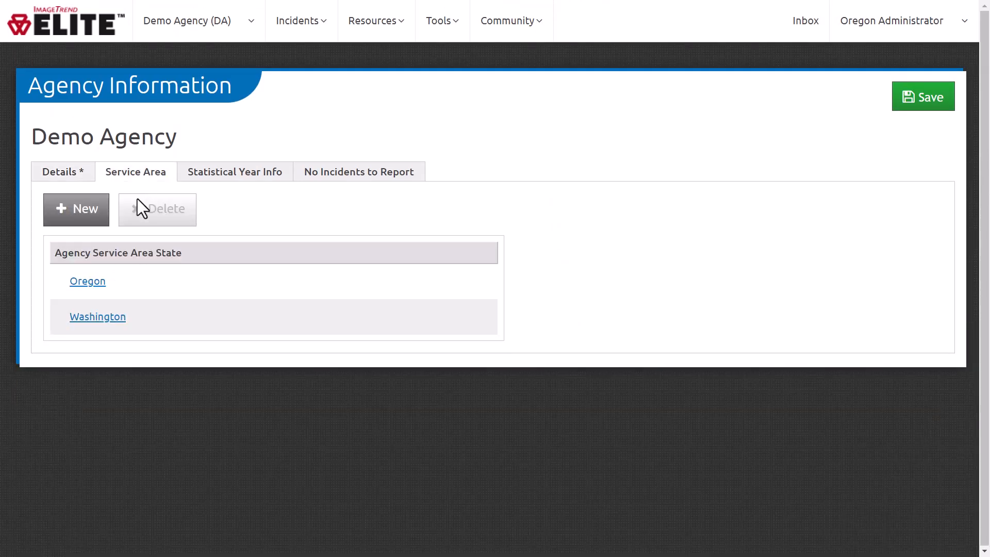
double_click(93, 283)
click(129, 309)
click(97, 287)
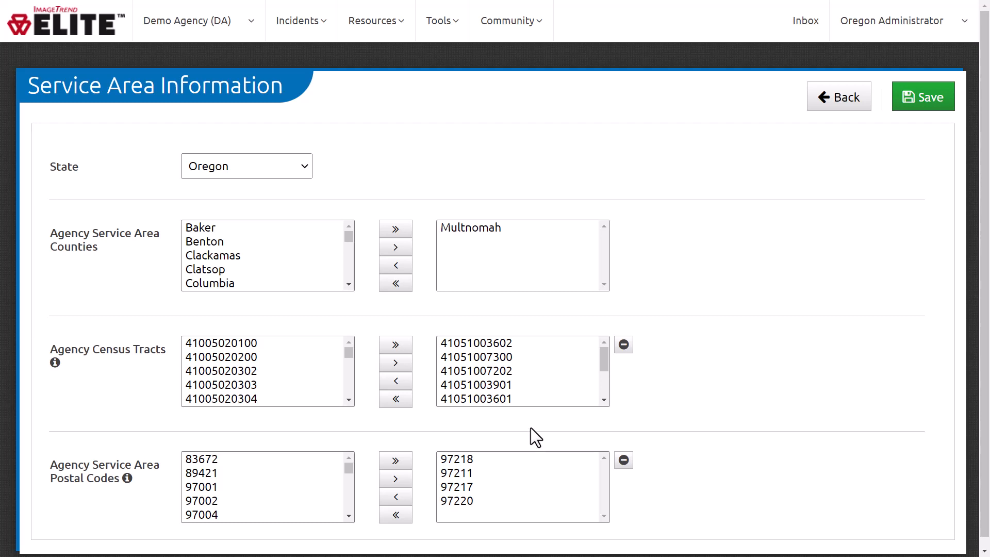
click(820, 109)
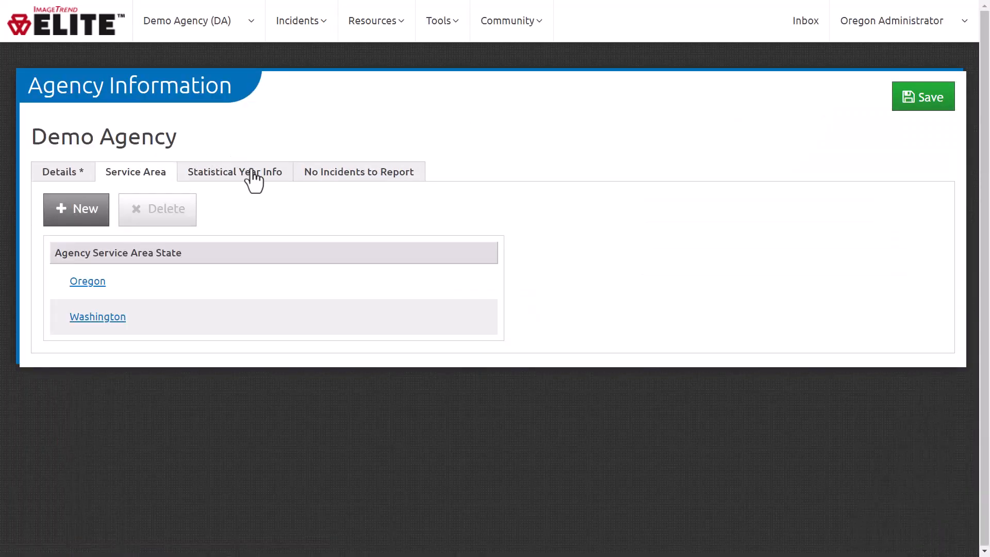
Open the agency's statistical year information and start a new yearly entry to view its fields.
click(253, 178)
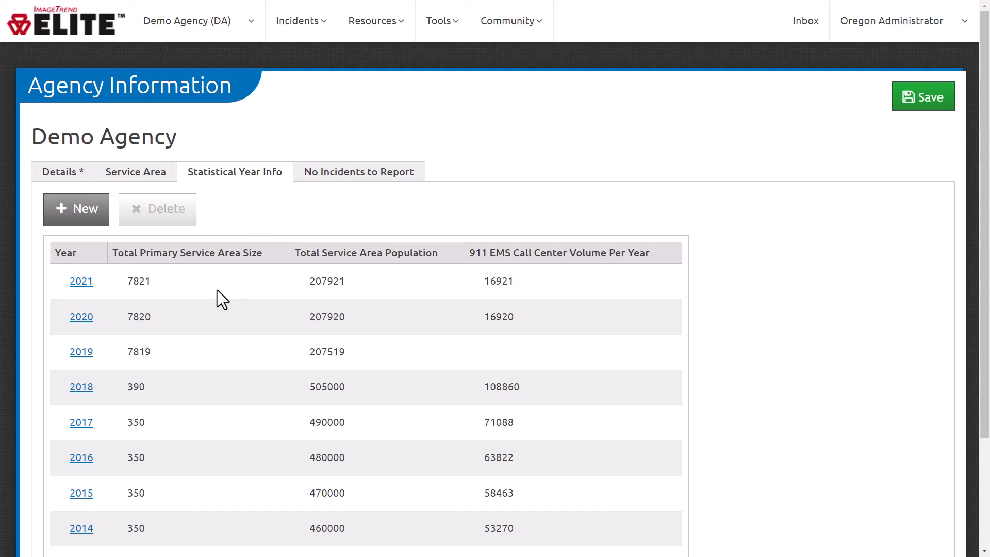
click(85, 215)
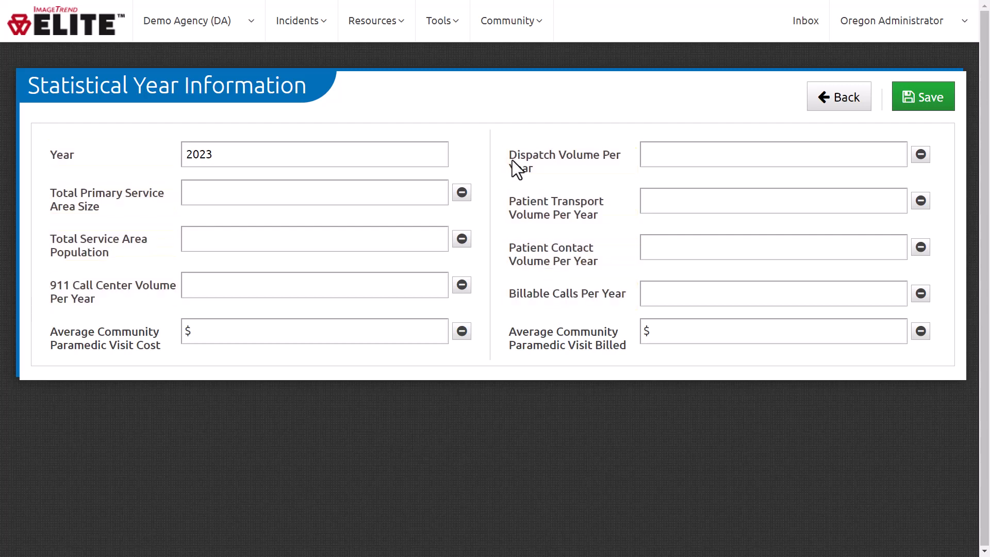
Search the agency's users for "provider" and open the record of the user in the EMS Service Provider group.
click(236, 40)
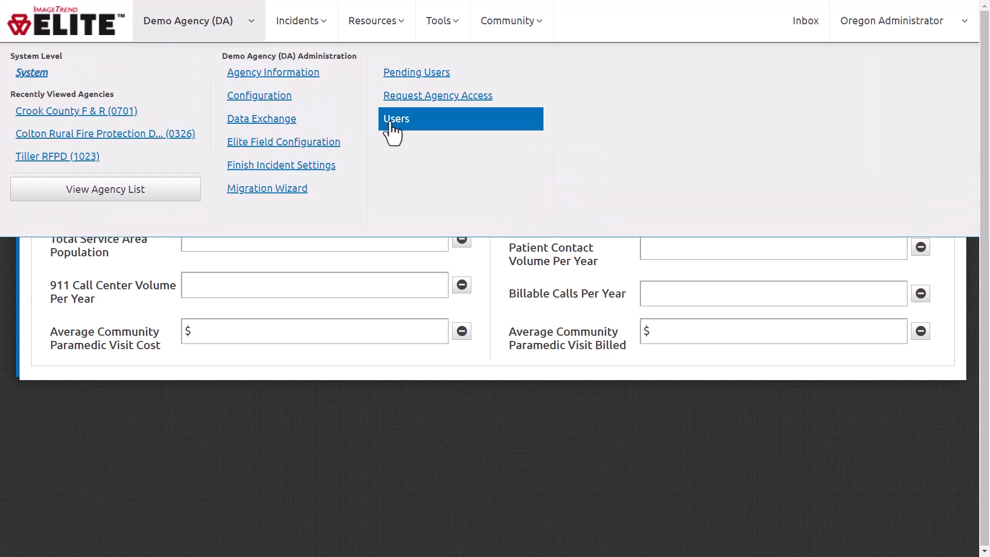
click(397, 135)
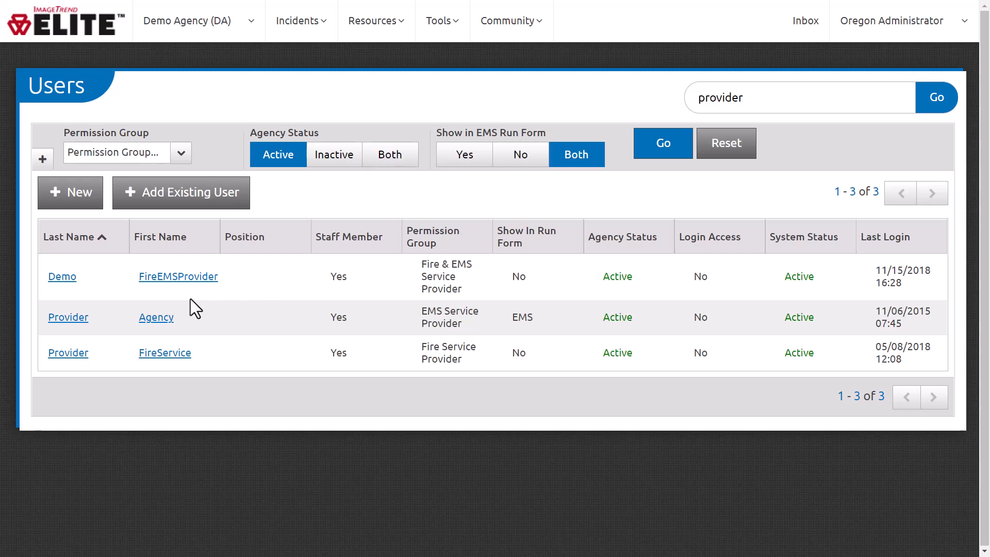
click(83, 317)
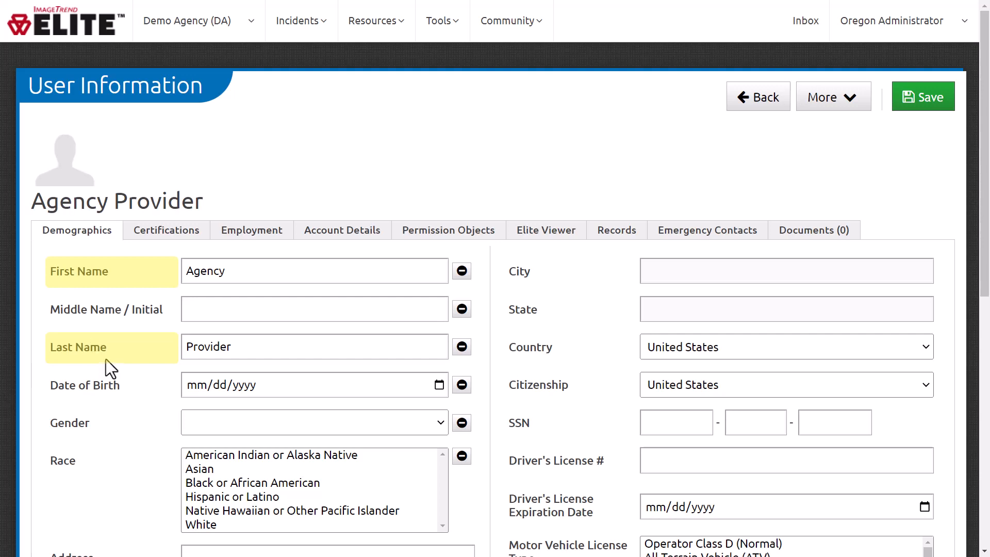
Examine the user's certifications, including the state licensure ID, the state licensure level options and the agency licensure level.
click(161, 242)
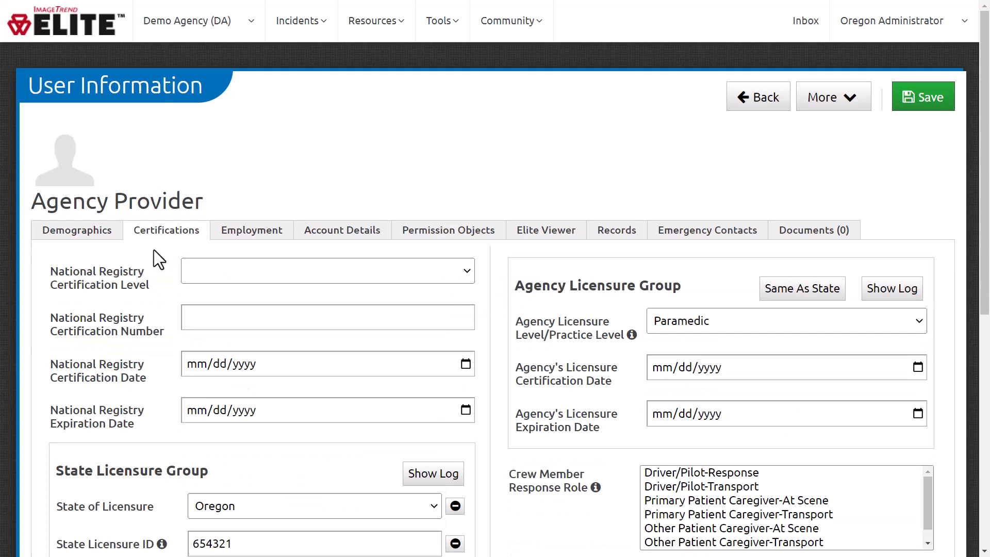
scroll(158, 261, down, 5)
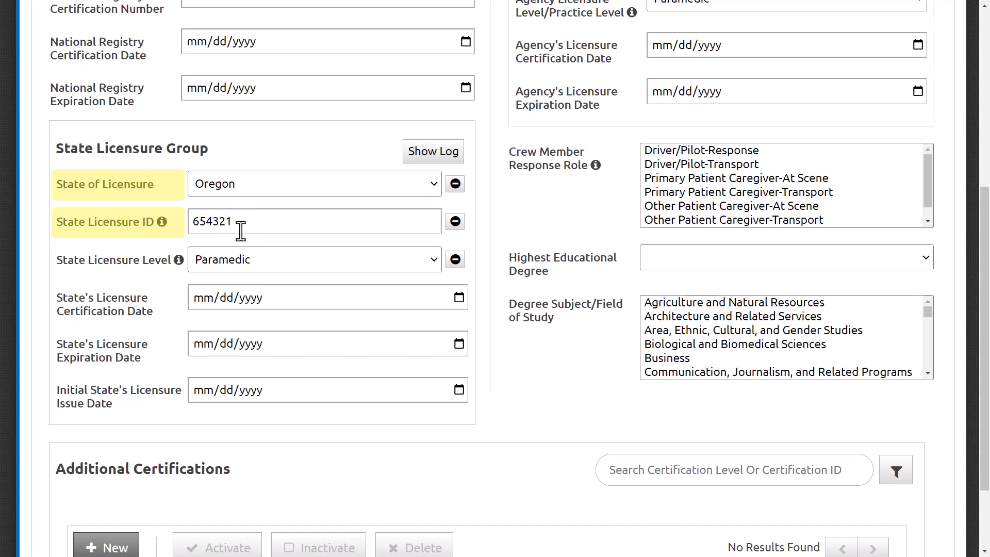
click(399, 258)
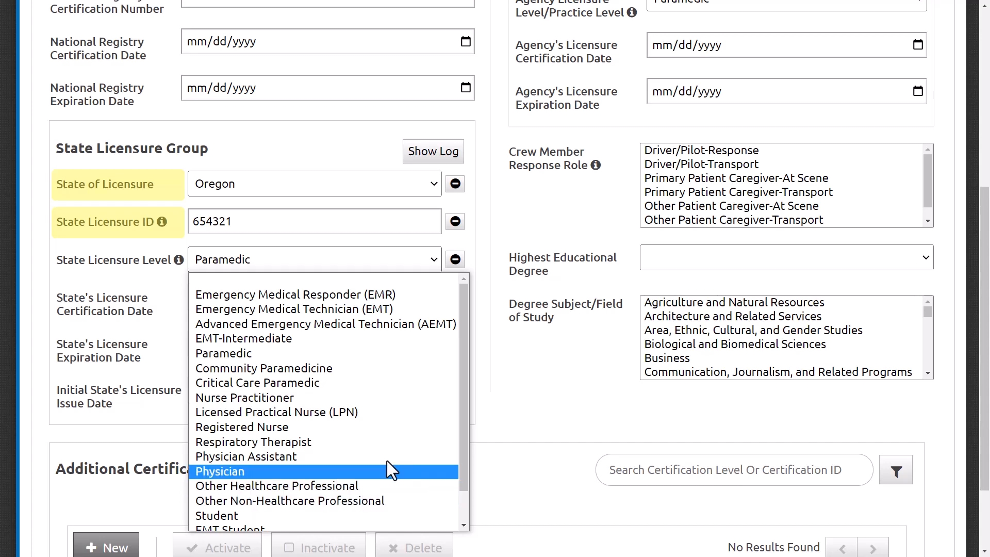
click(531, 388)
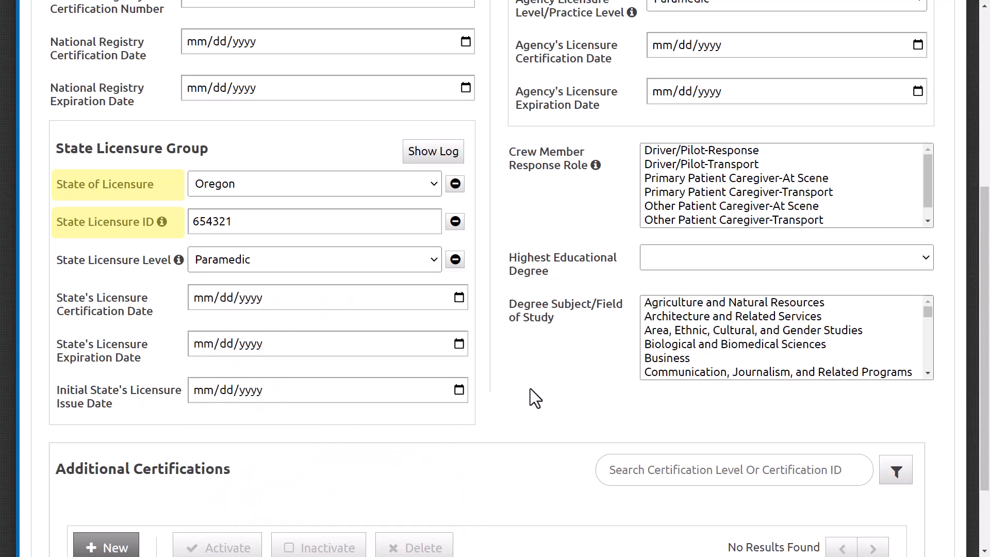
scroll(530, 388, up, 5)
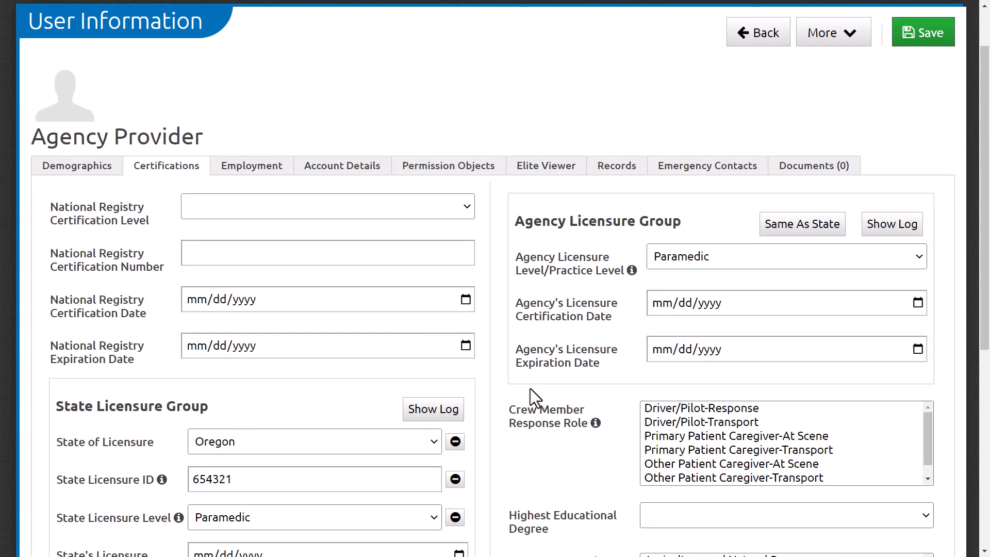
scroll(530, 392, down, 1)
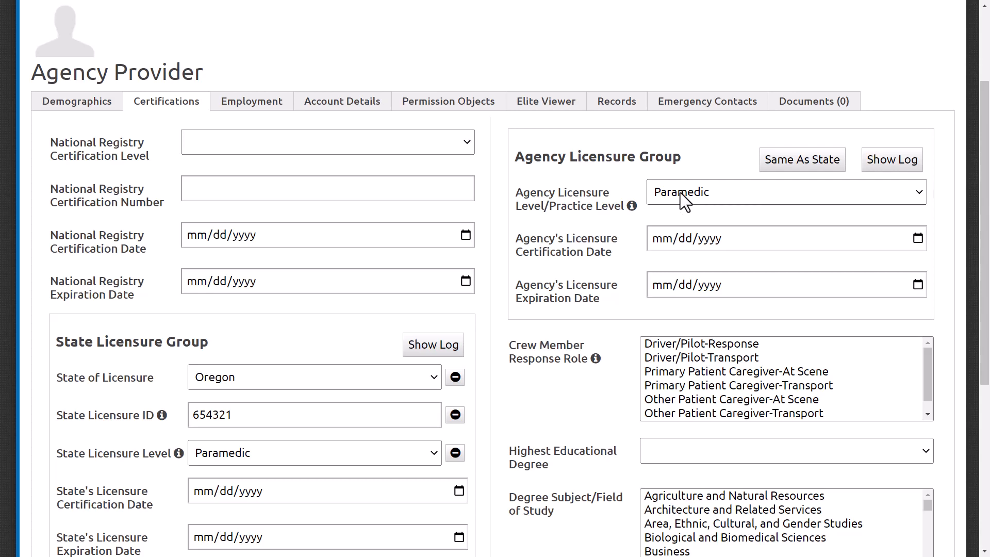
scroll(683, 199, up, 3)
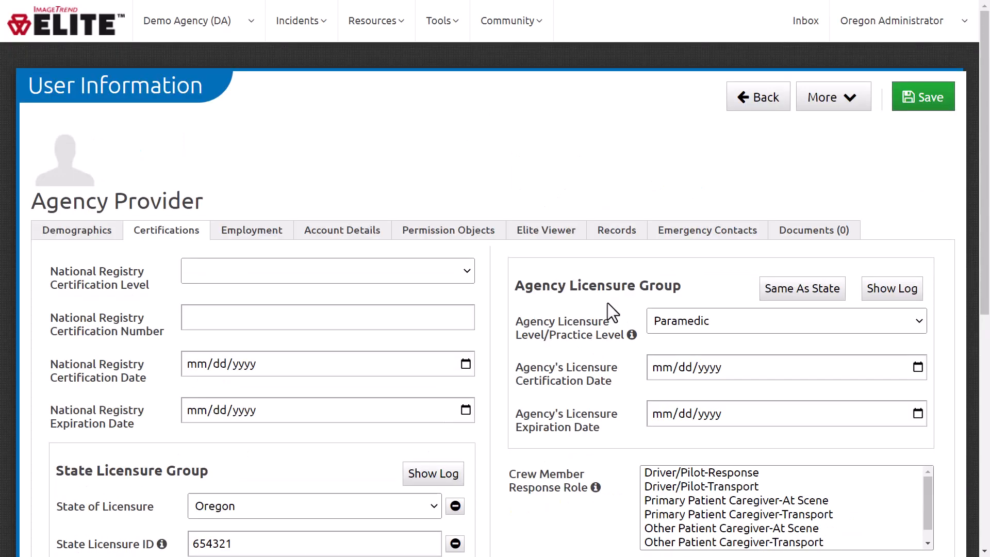
Set the Contact Type in the user's employment duties to EMS Medical Director.
click(251, 240)
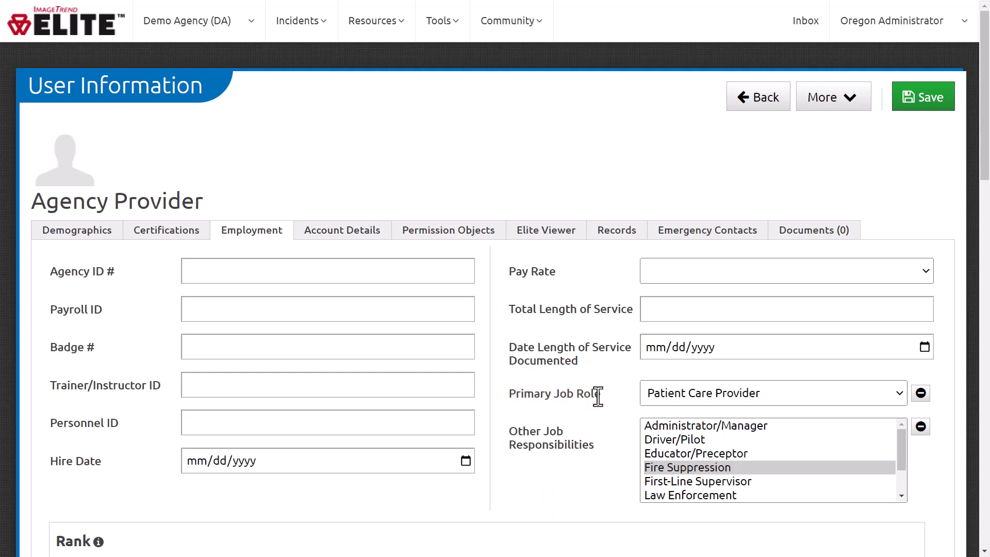
scroll(597, 397, down, 5)
scroll(598, 397, down, 10)
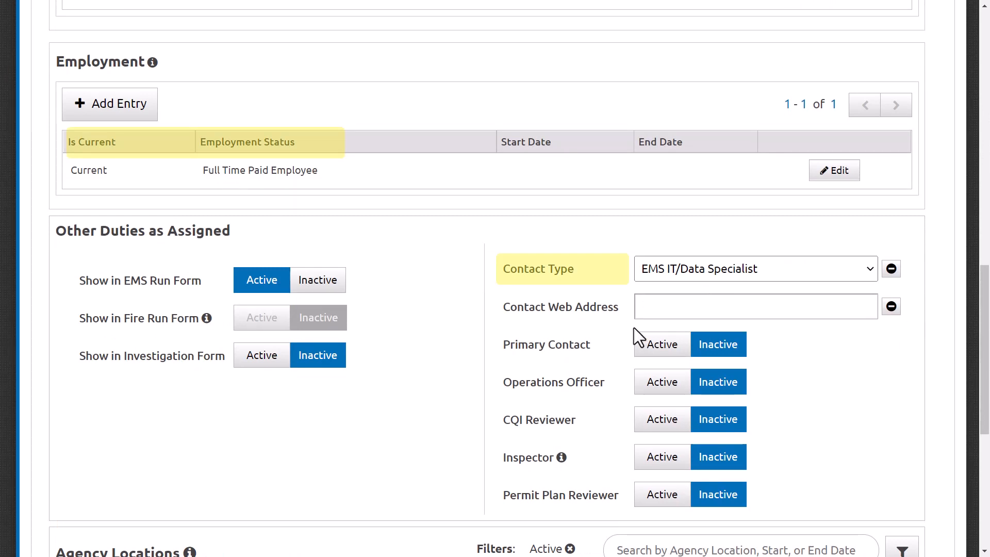
click(767, 267)
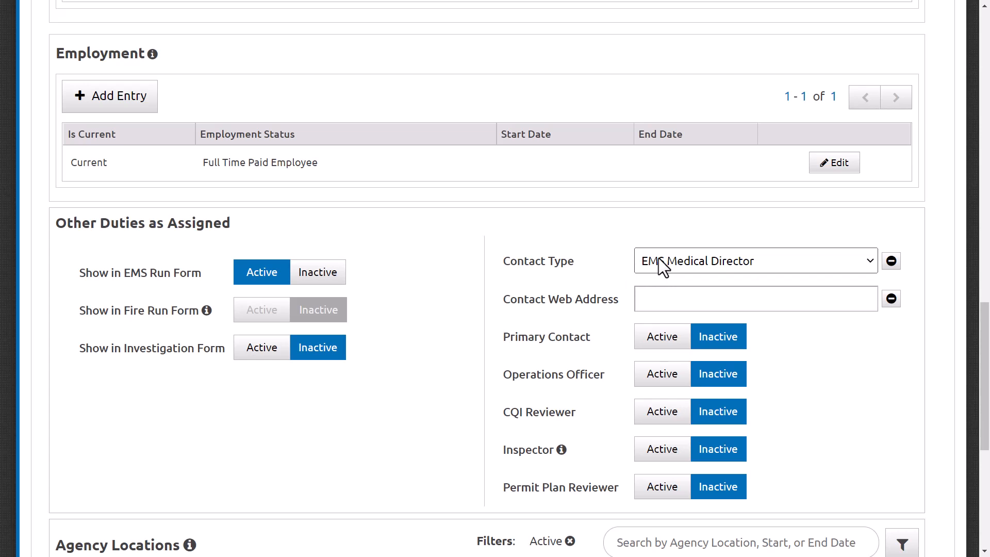
scroll(658, 258, up, 12)
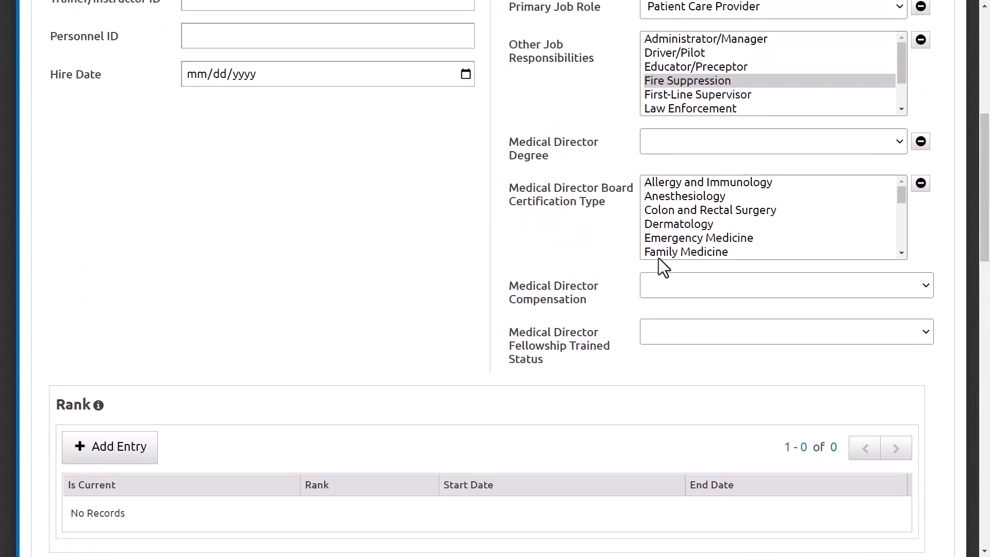
Set the Medical Director Degree to Doctor of Medicine and the Board Certification Type to Emergency Medicine.
click(683, 143)
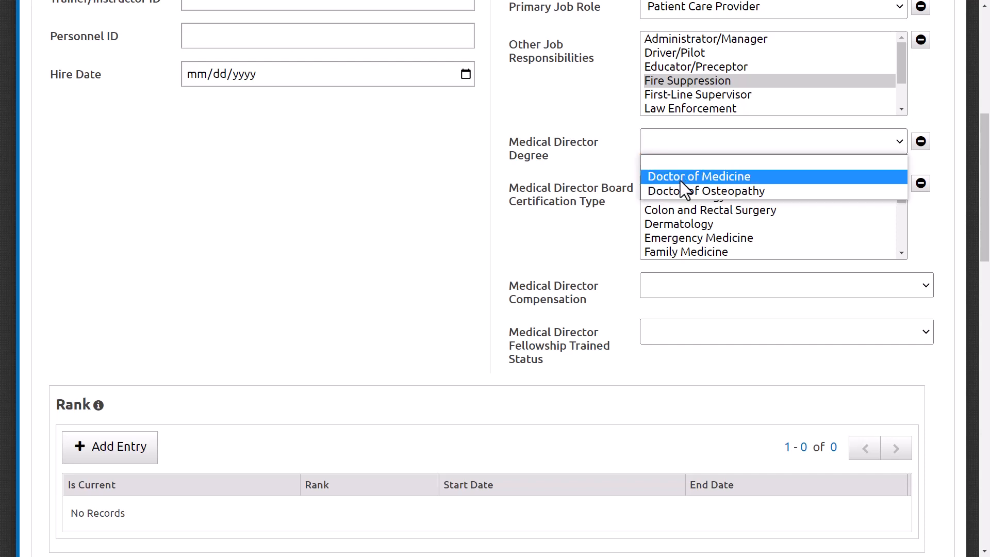
click(680, 177)
click(683, 237)
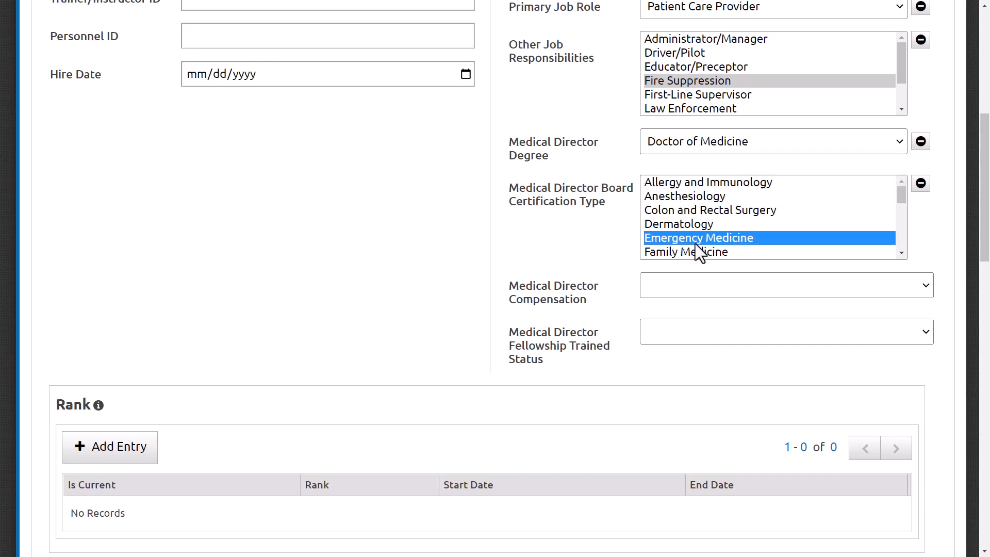
scroll(696, 243, up, 6)
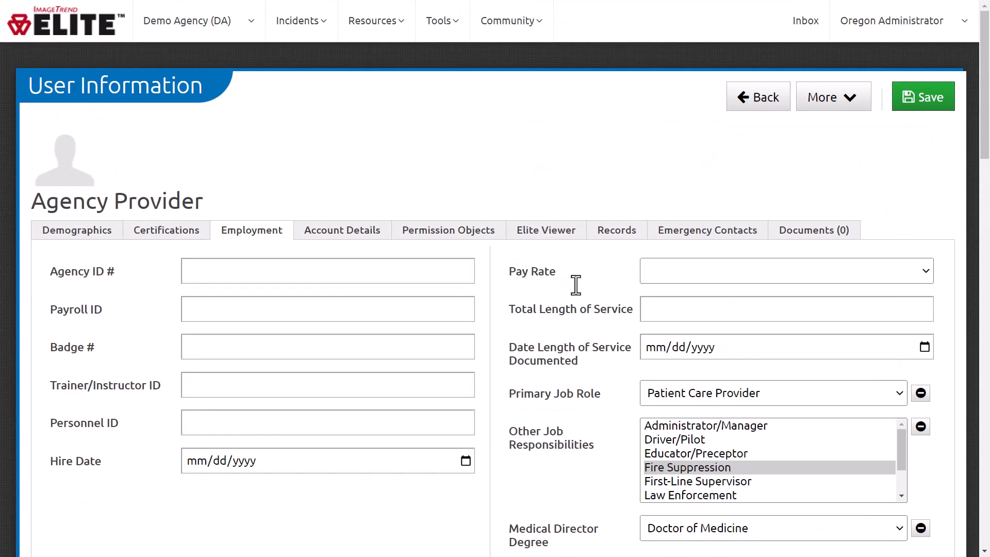
Review the user's account details, including the password requirements, permission group, status and login access settings.
click(373, 249)
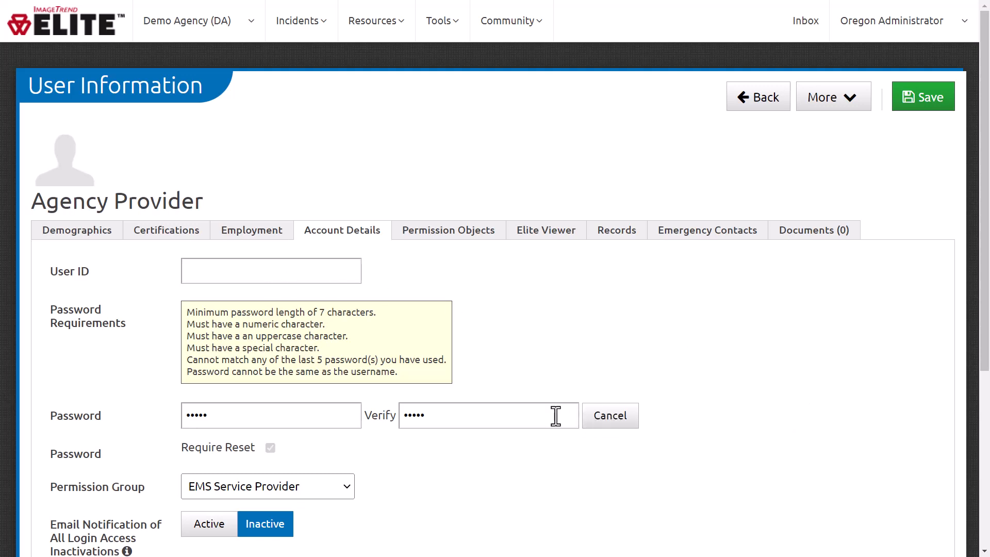
scroll(555, 420, down, 5)
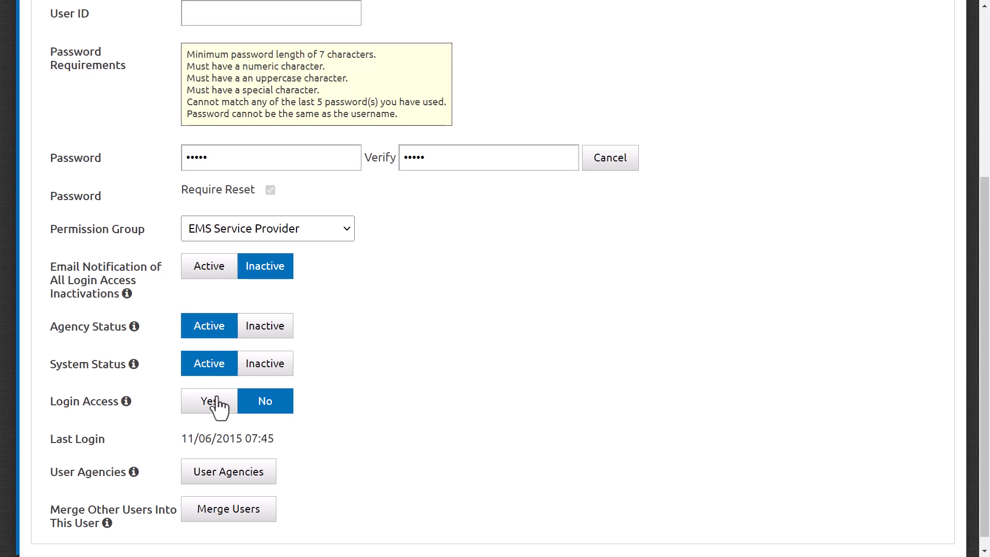
scroll(464, 385, up, 5)
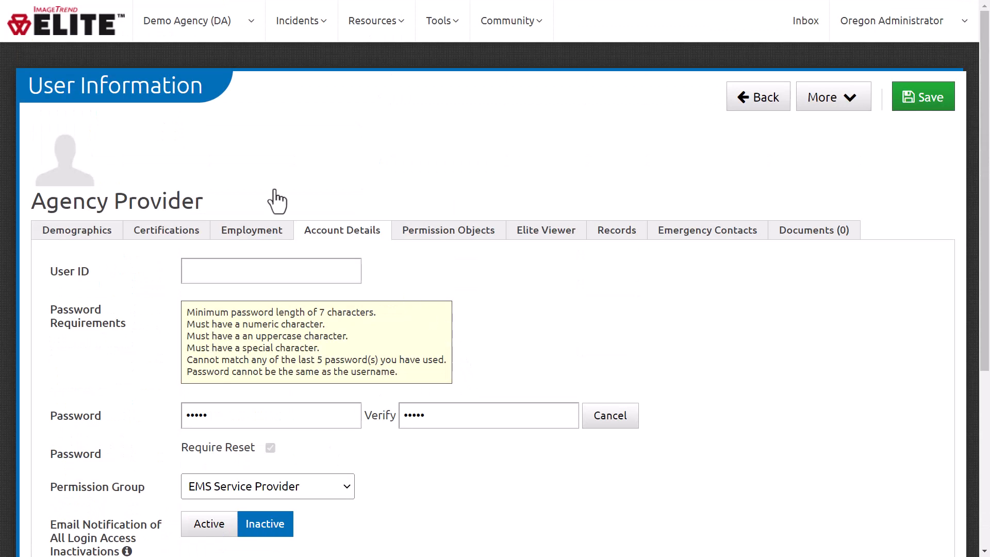
Open the Main Station 3.5 entry in the agency locations and review its address fields.
click(370, 32)
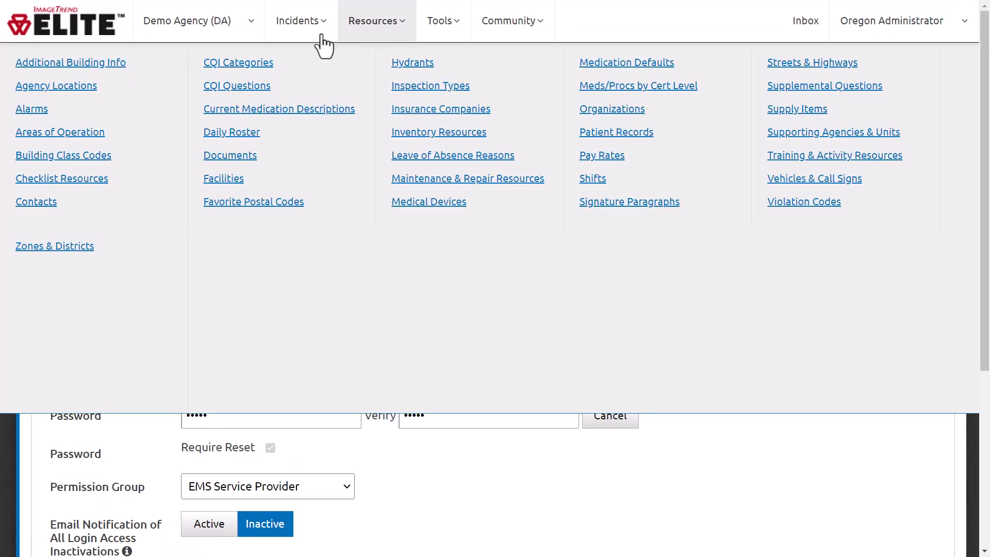
click(80, 90)
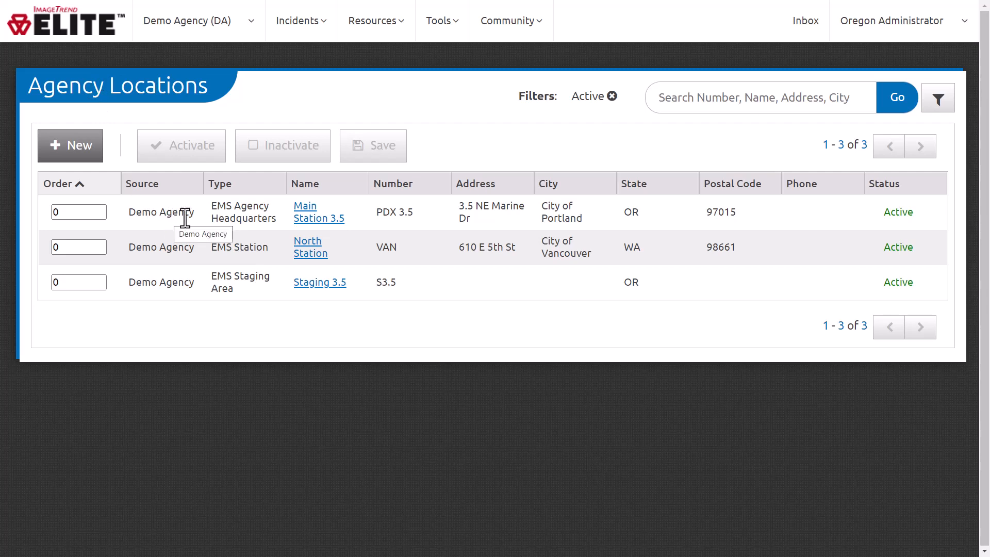
click(310, 221)
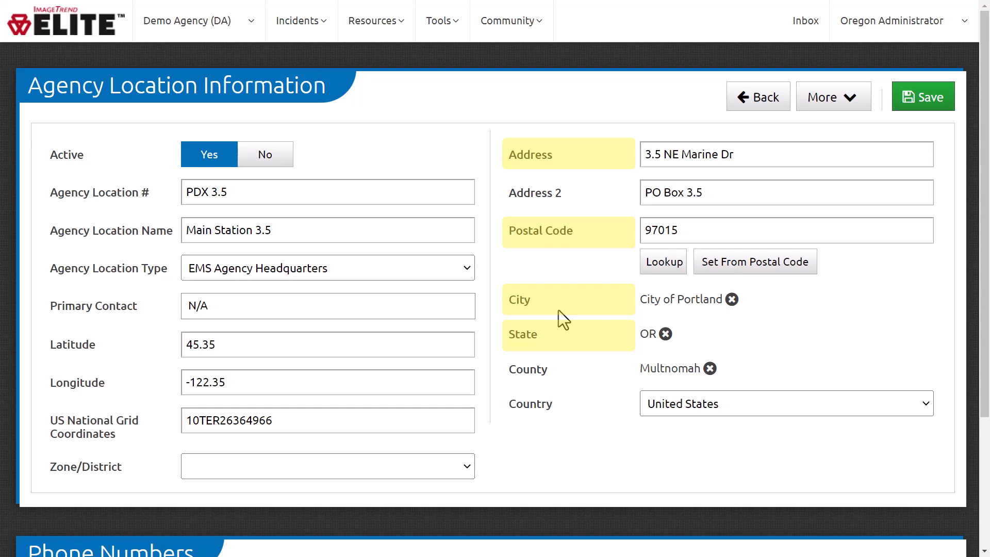
Open the agency's Facilities resource list and start a new facility record.
click(362, 17)
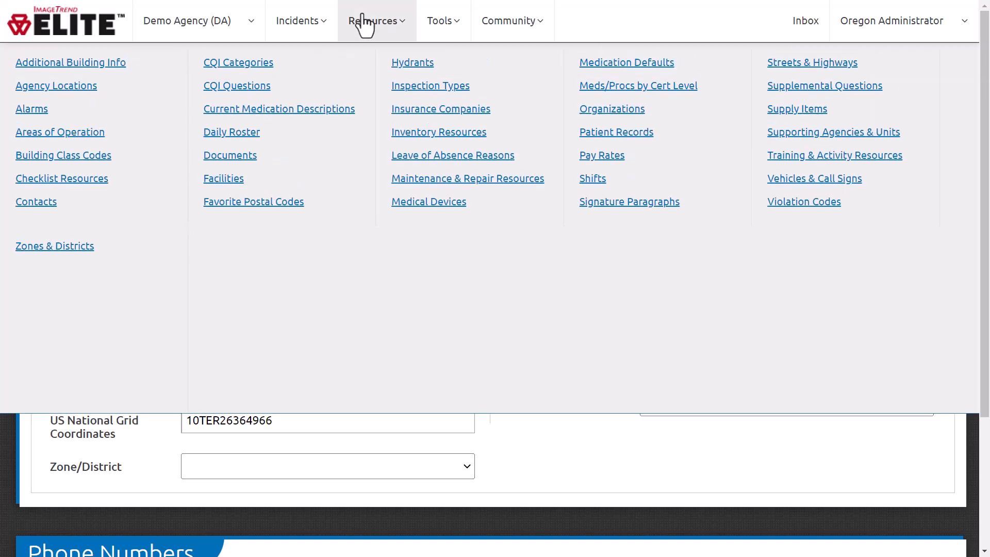
click(238, 197)
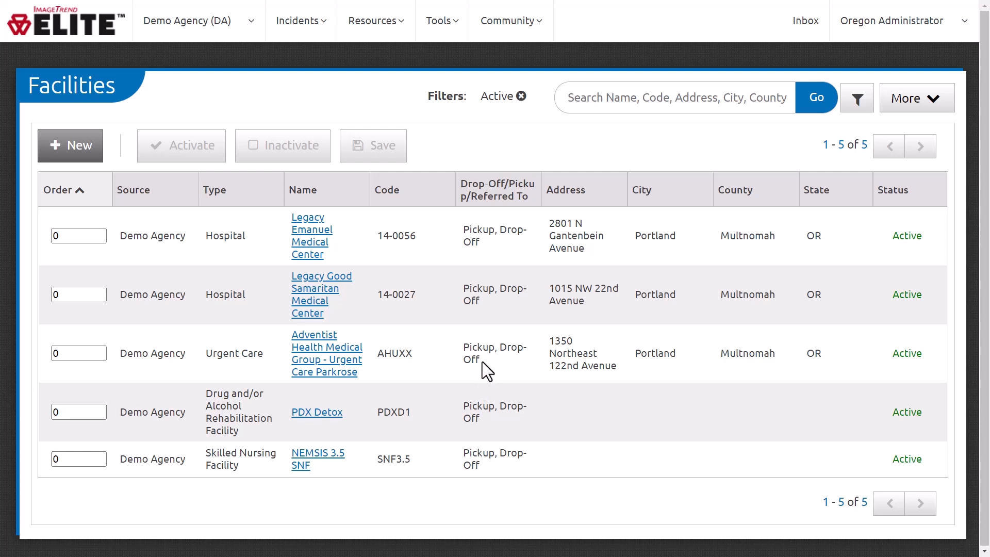
click(66, 155)
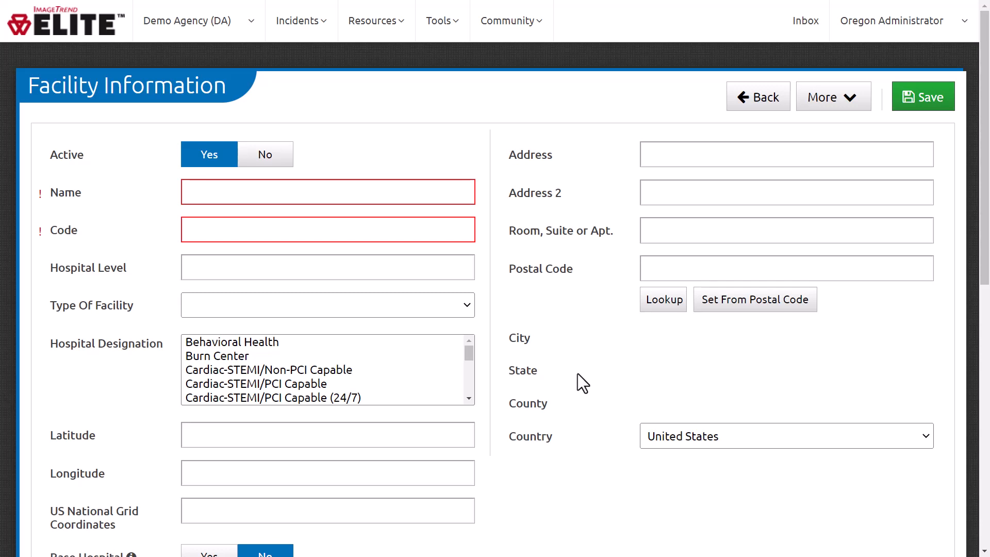
Leave the blank facility record without saving and open the Meds/Procs by Cert Level resource.
click(742, 111)
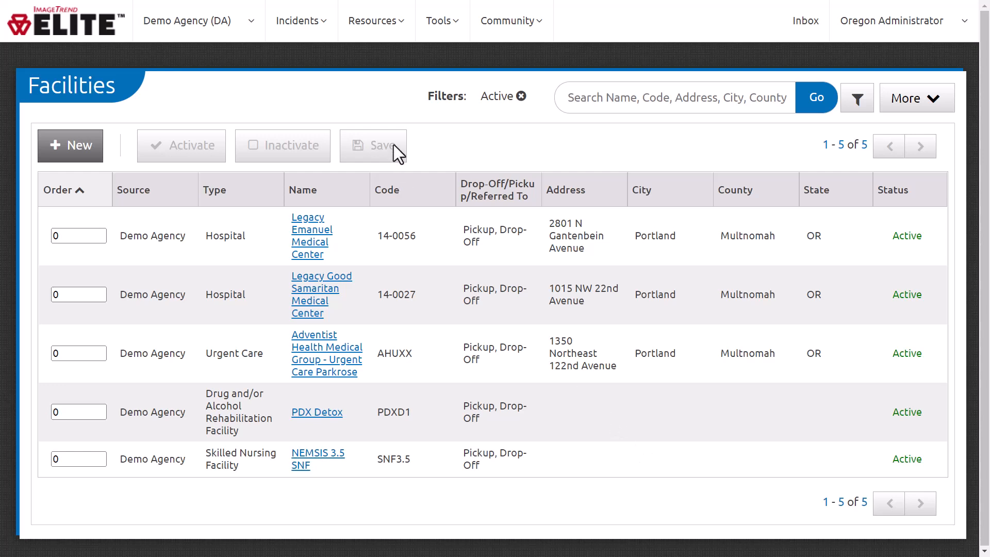
click(384, 36)
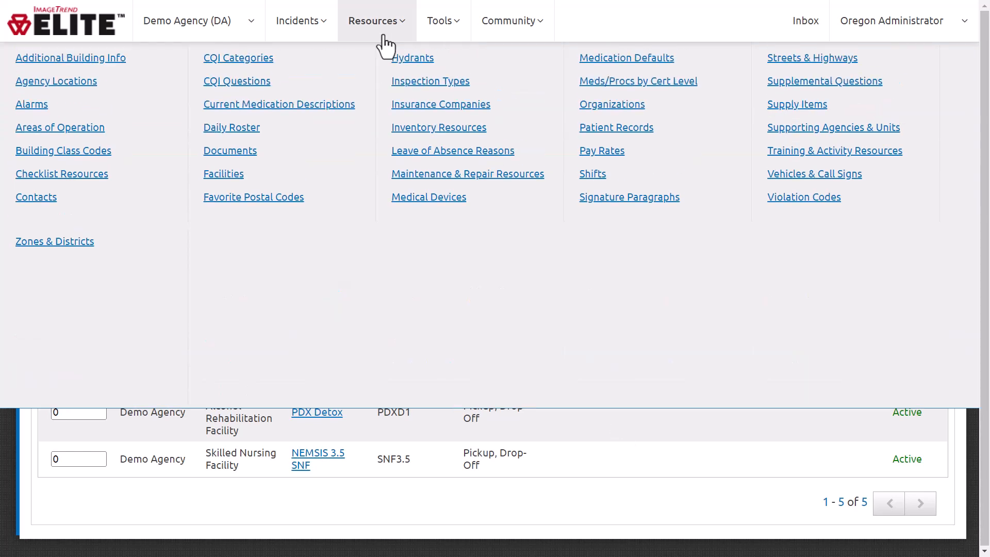
click(597, 92)
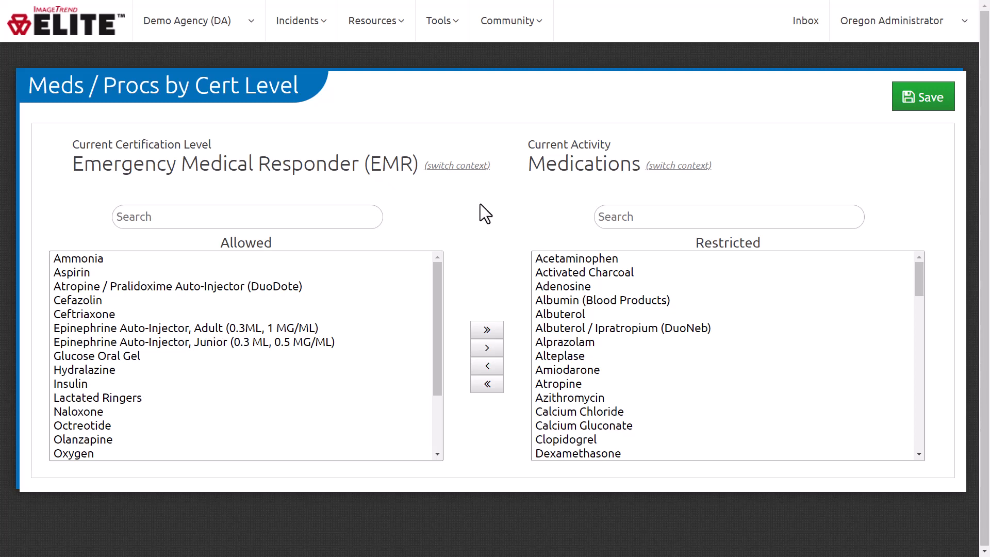
Switch the certification level to Emergency Medical Technician (EMT), review its allowed medications and change the activity to Procedures.
click(471, 178)
click(434, 244)
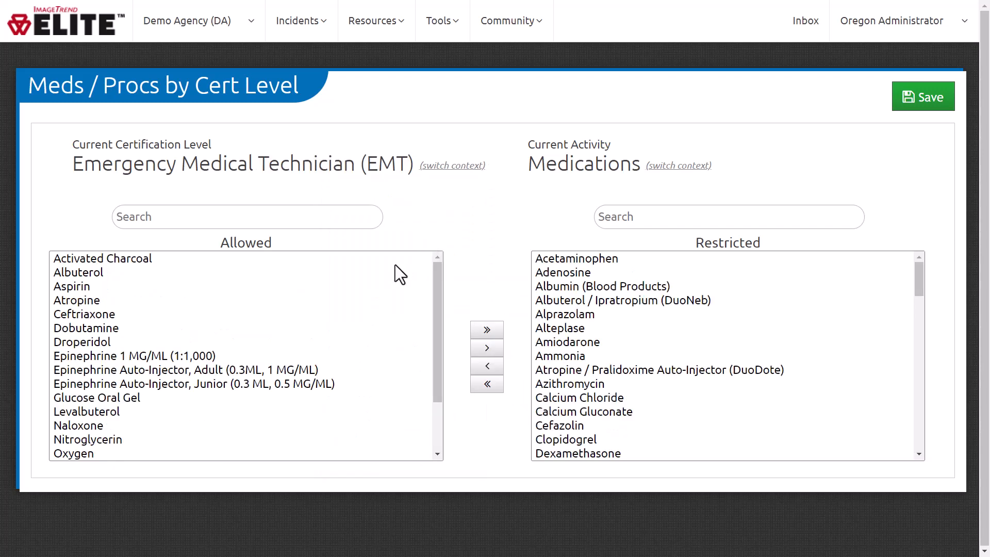
scroll(247, 418, down, 3)
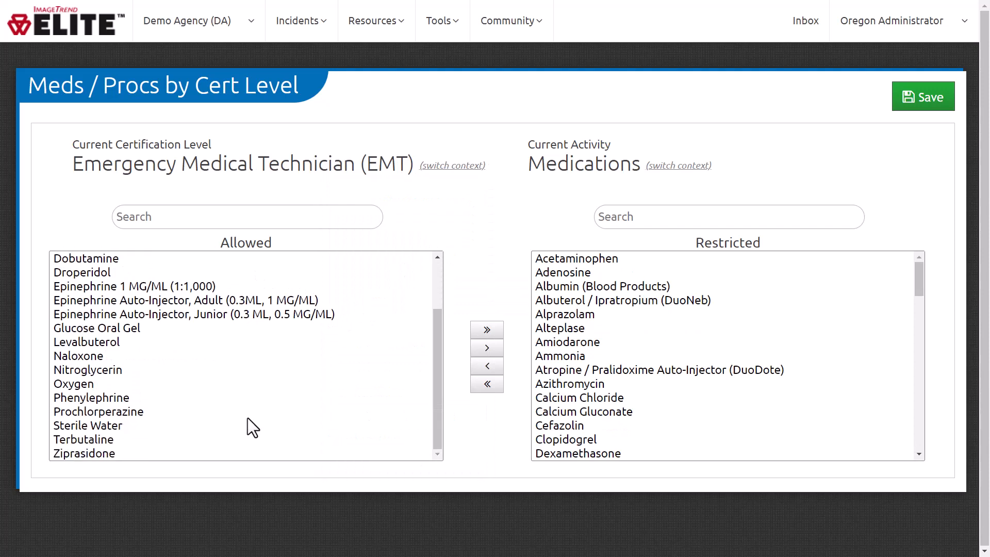
scroll(248, 418, up, 3)
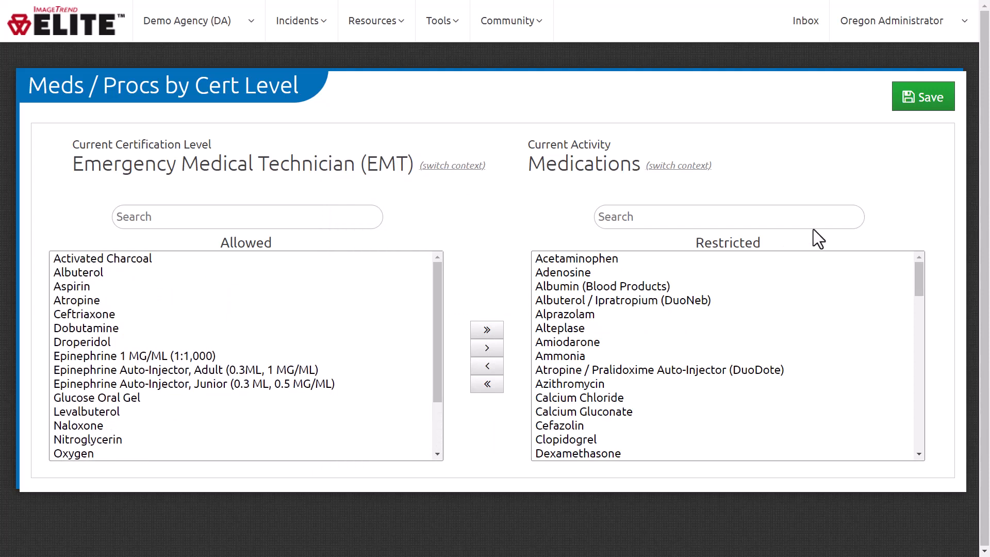
click(676, 171)
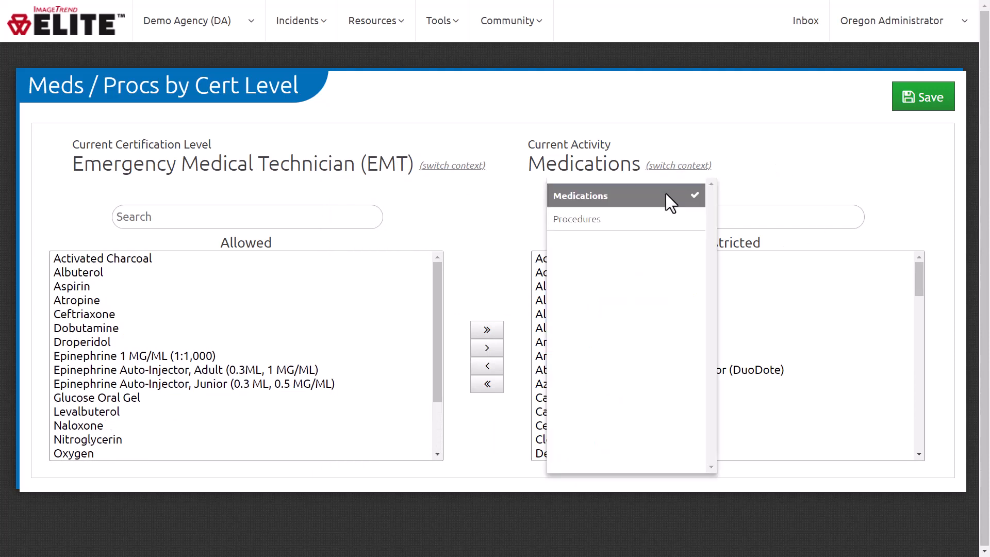
click(665, 222)
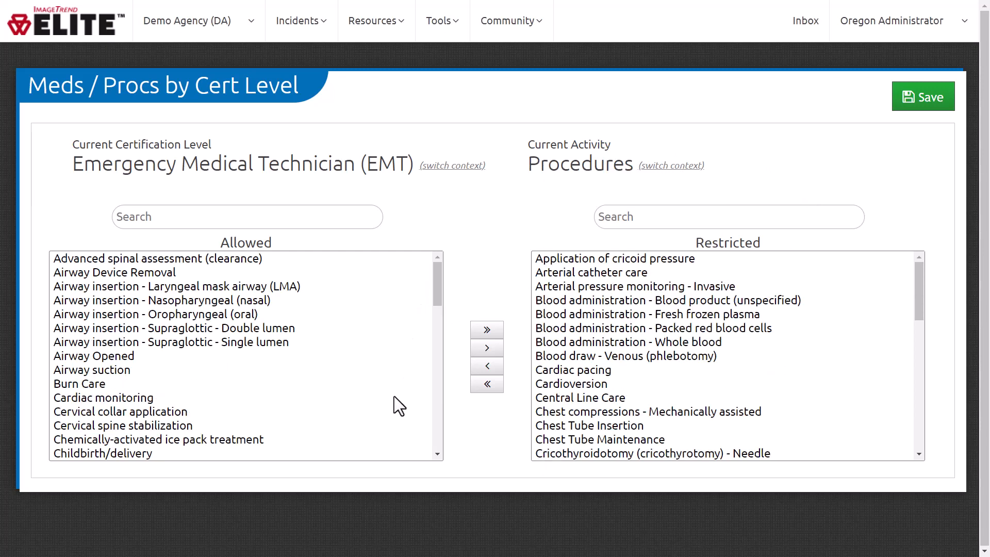
Switch the certification level to EMT-Intermediate and move all of its allowed procedures to Restricted.
click(467, 172)
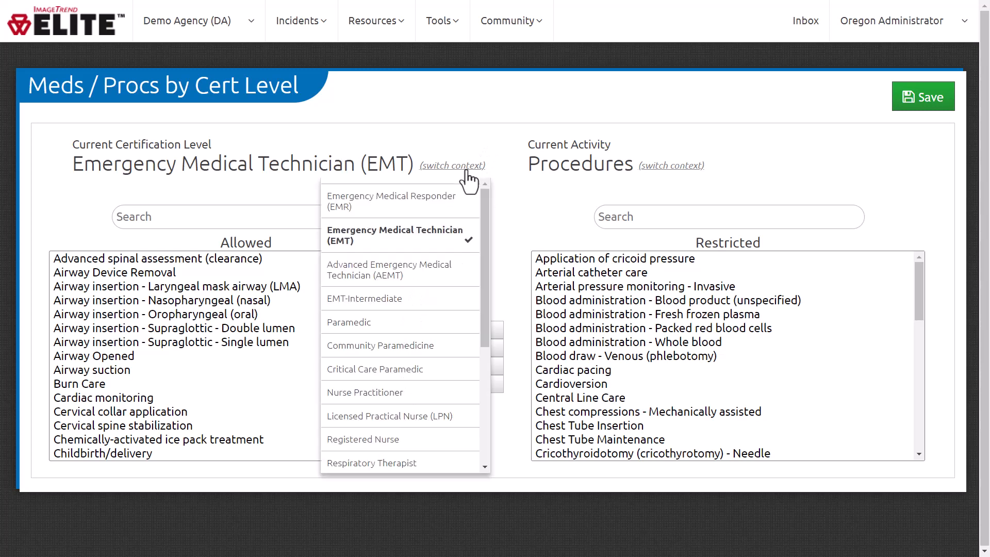
click(415, 297)
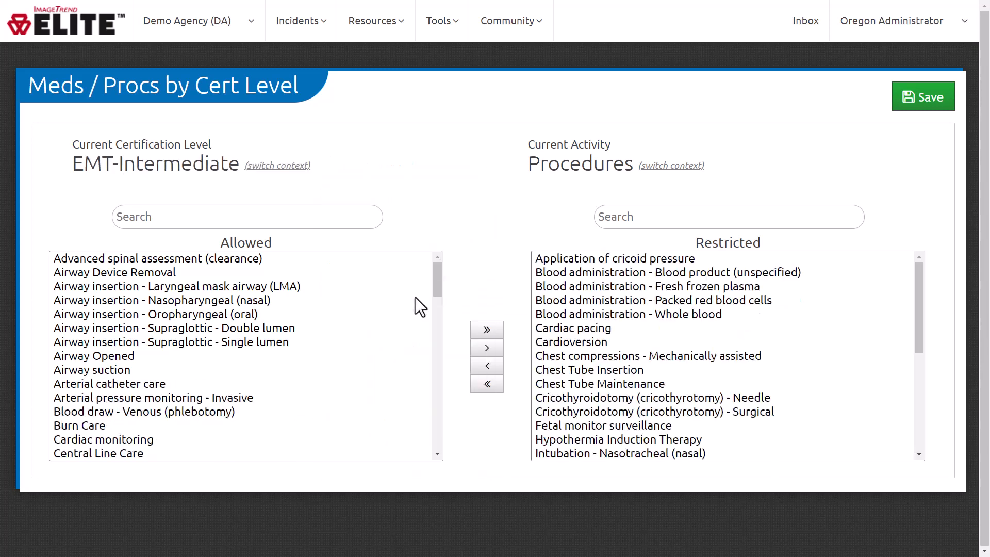
click(404, 265)
key(shift+End)
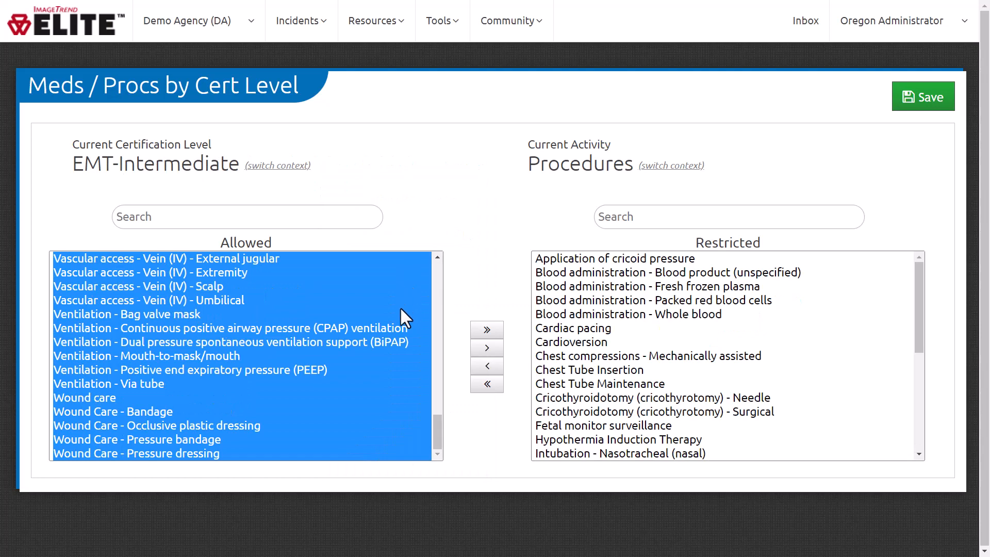
click(483, 351)
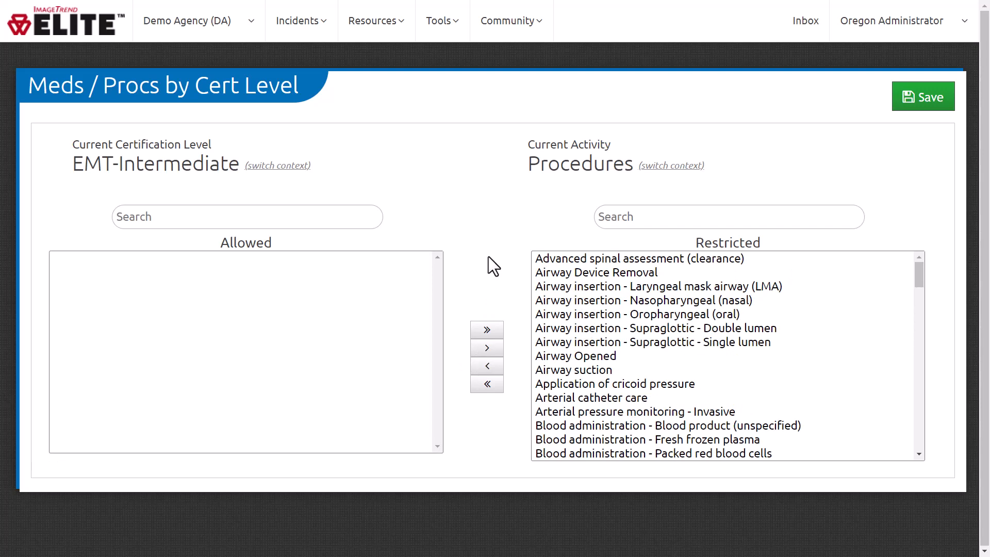
Open the Supporting Agencies resource and set the first five agencies, from 304th RQS/DOPJ through Adventure Medics LLC, to Inactive.
click(374, 30)
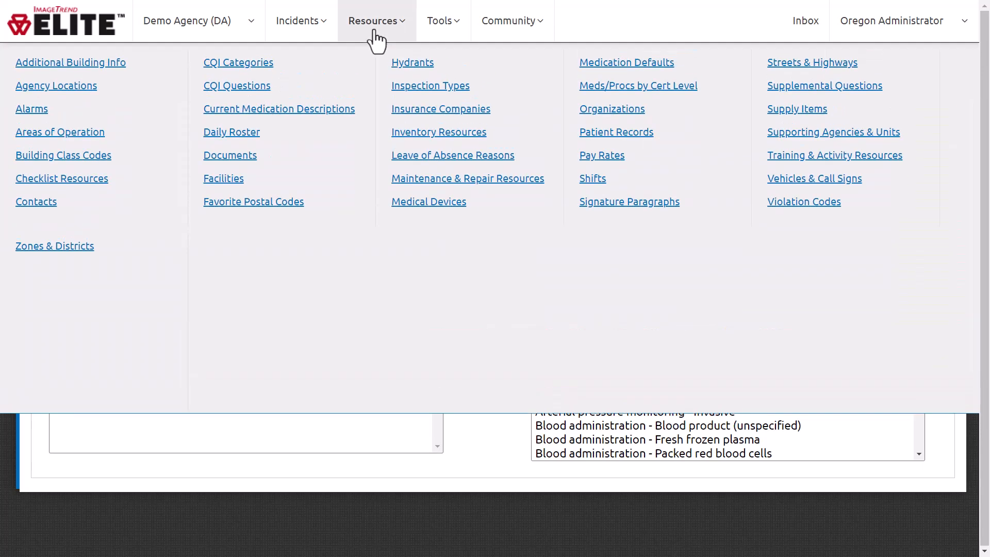
click(803, 149)
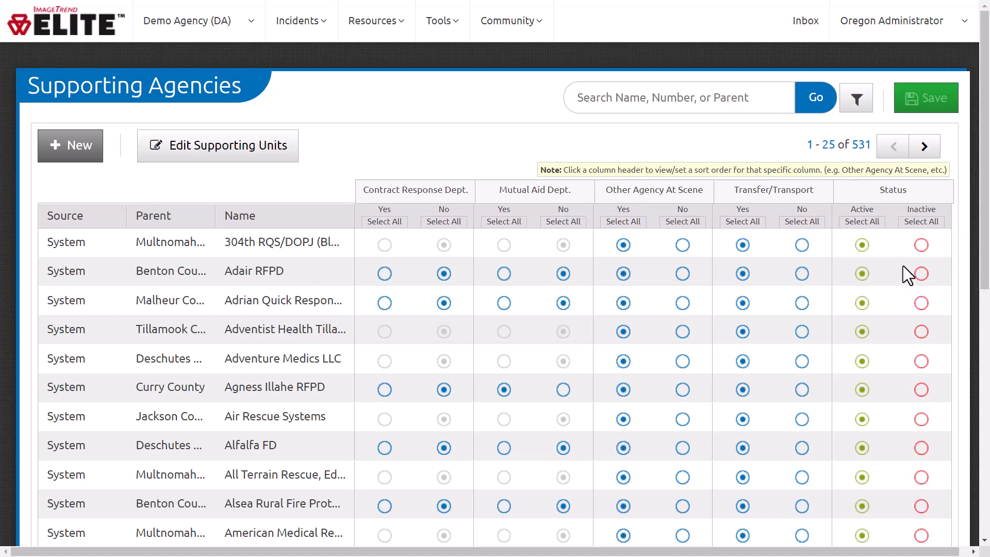
click(921, 246)
click(922, 274)
click(921, 303)
click(921, 331)
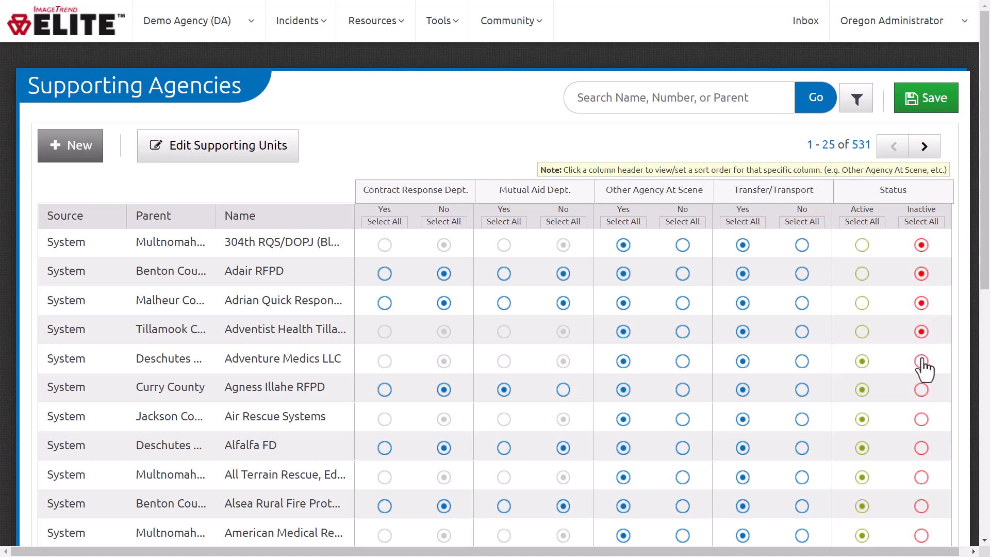
click(921, 361)
Open the record of vehicle 058-263 from the agency's Vehicles & Call Signs resource.
click(383, 24)
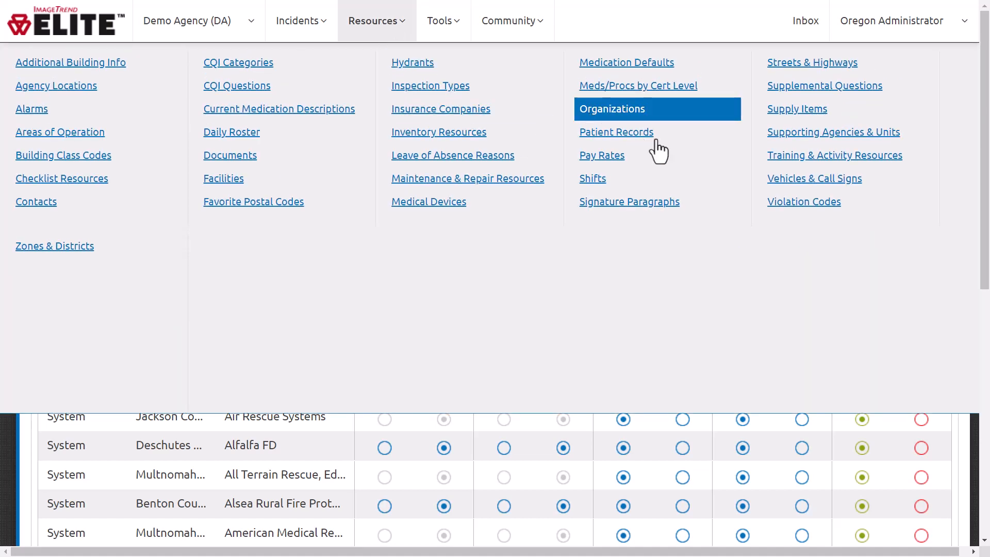
click(787, 181)
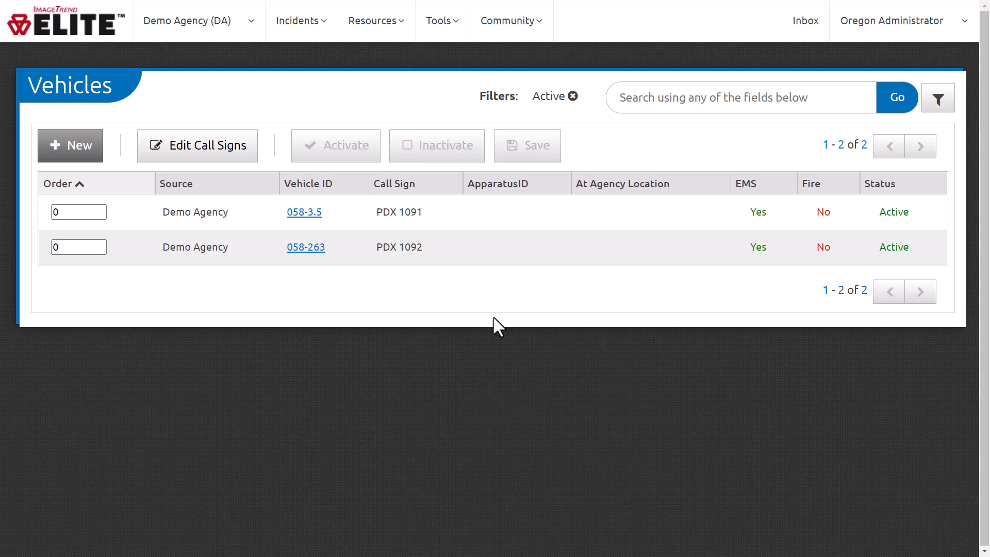
click(303, 249)
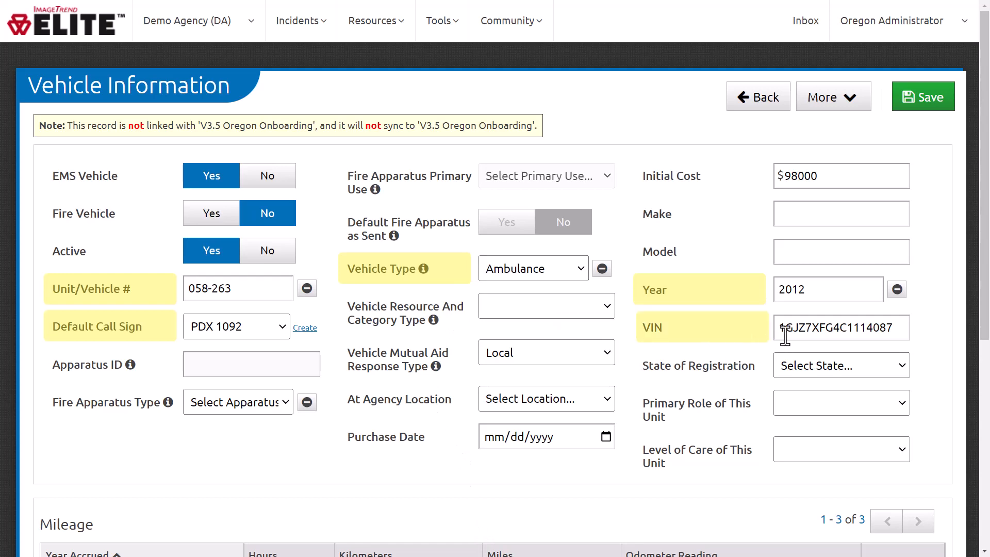
Add a mileage entry to the vehicle record for the year 2022 with 15000 miles.
scroll(790, 334, down, 5)
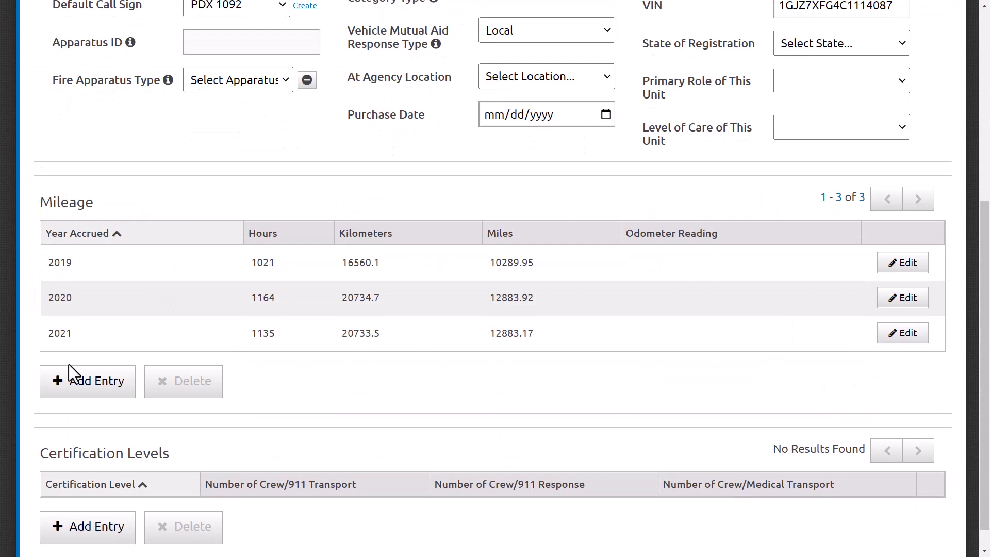
click(106, 392)
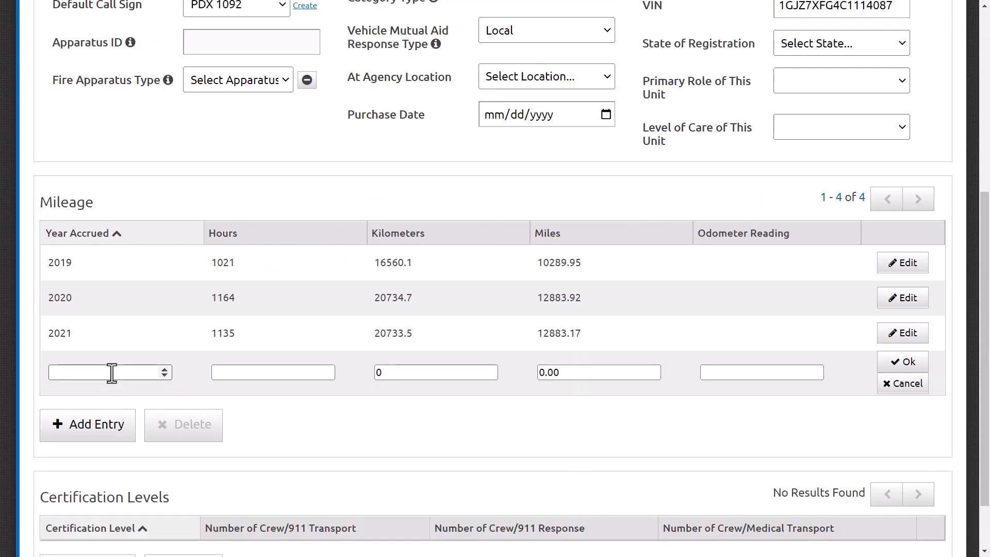
click(114, 372)
text(2022)
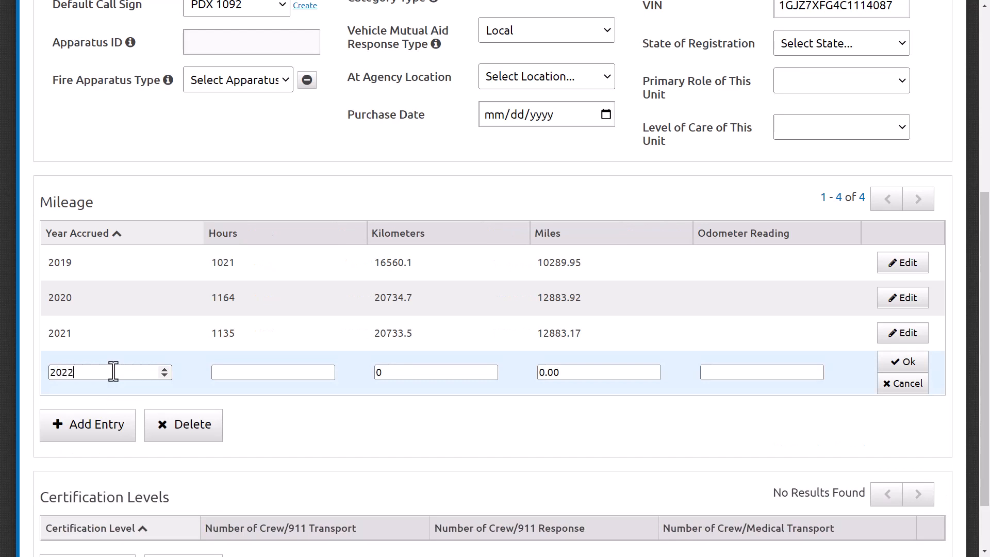
key(Tab)
key(Tab)
key(Tab)
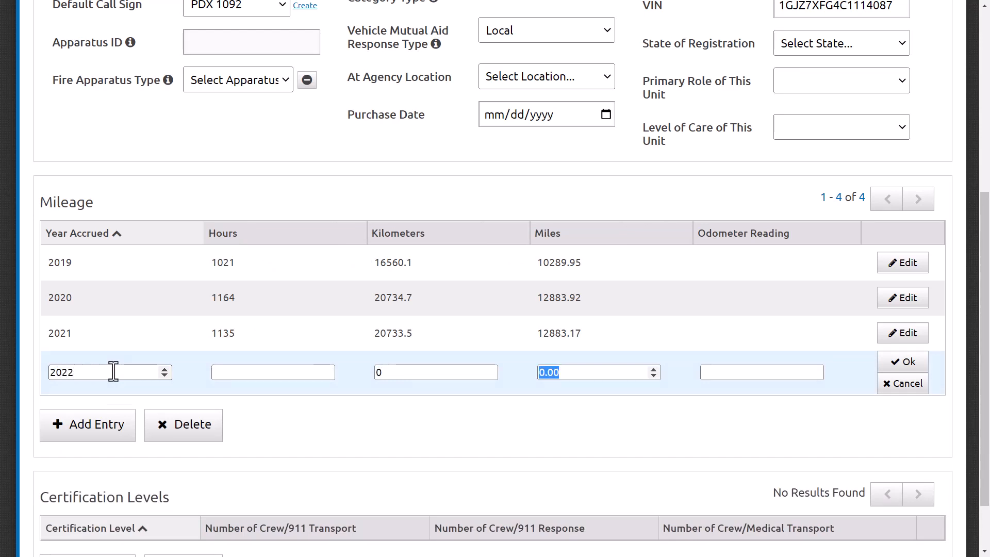
text(15000)
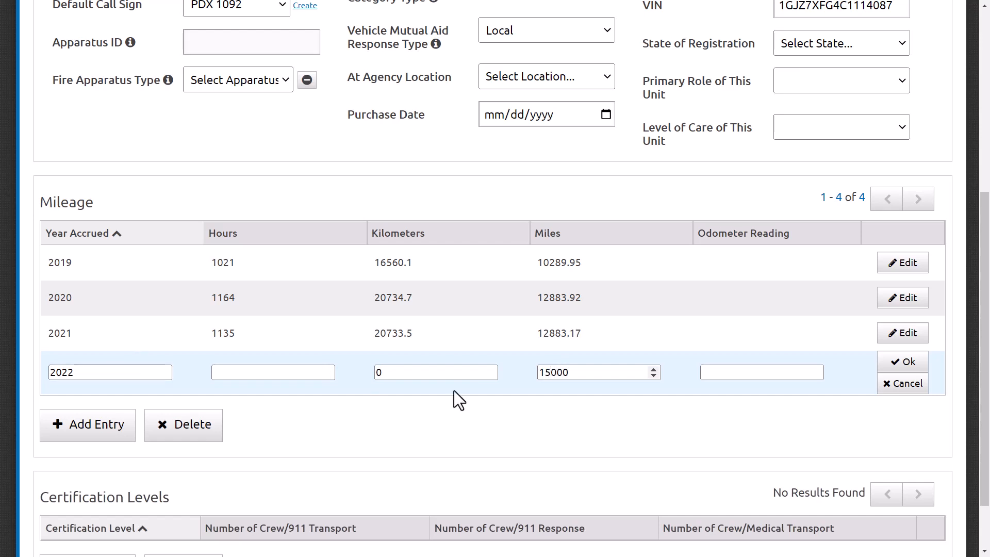
click(893, 363)
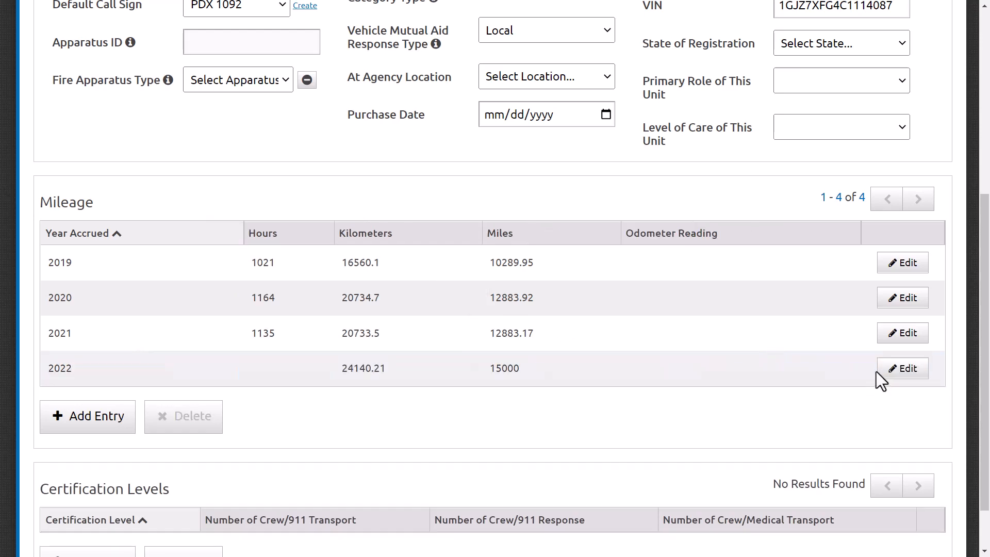
scroll(767, 406, up, 6)
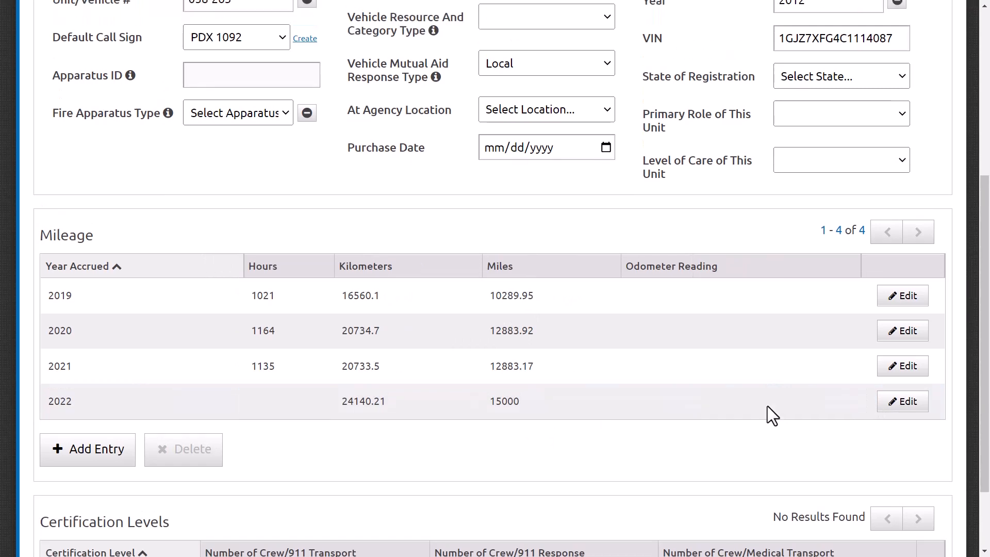